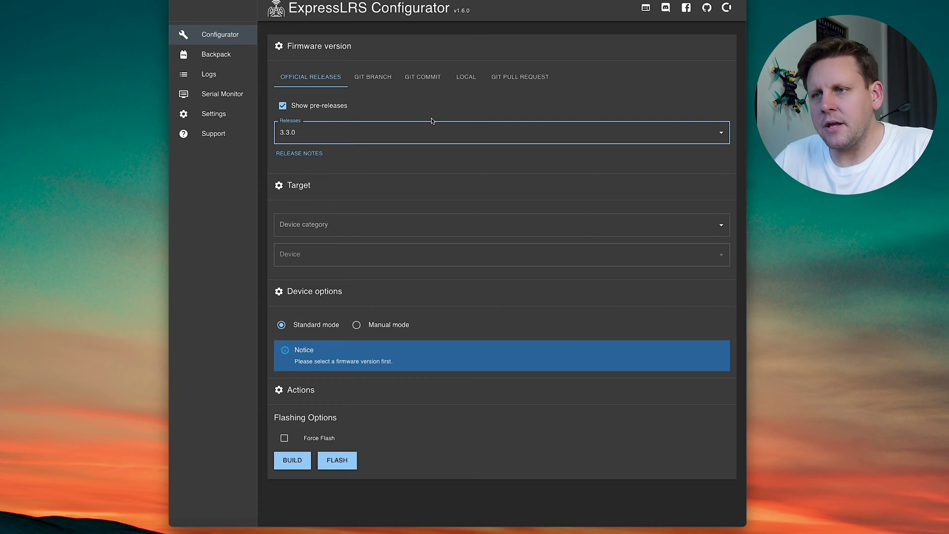
Step: Set the target's device category to Jumper 2.4 GHz
{"action": "left_click", "coordinate": [380, 218]}
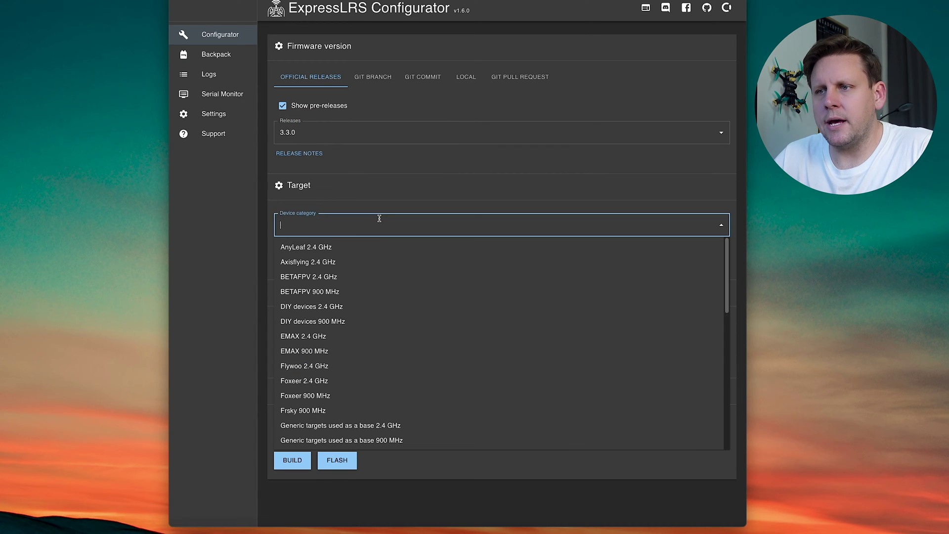
{"action": "scroll", "coordinate": [361, 379], "scroll_direction": "down", "scroll_amount": 5}
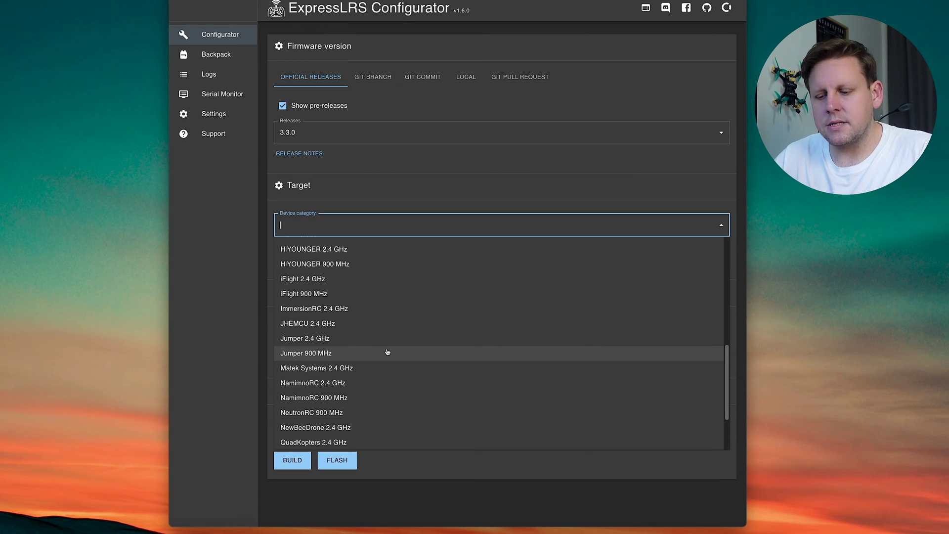
{"action": "left_click", "coordinate": [388, 340]}
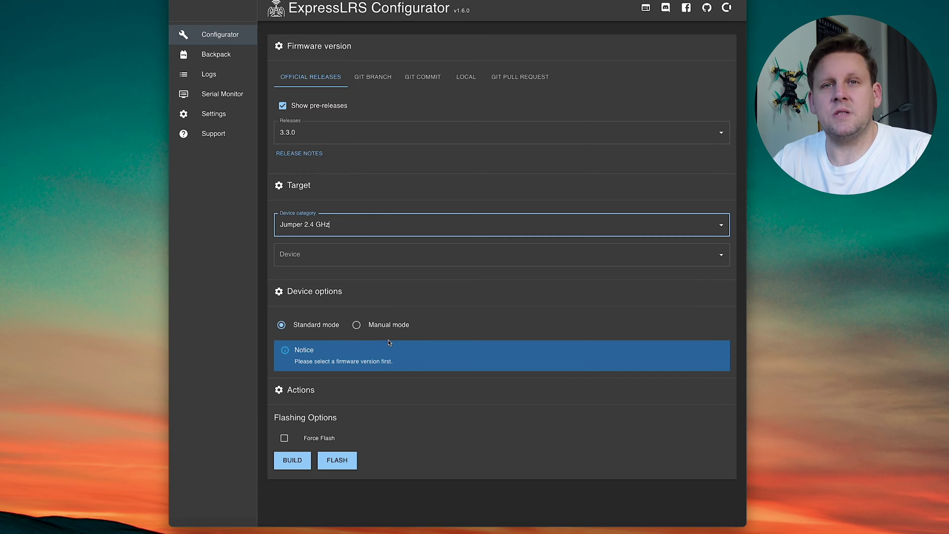
Step: Change the device category to Jumper 900 MHz and choose the Jumper AION T-20 900M TX device
{"action": "left_click", "coordinate": [382, 219]}
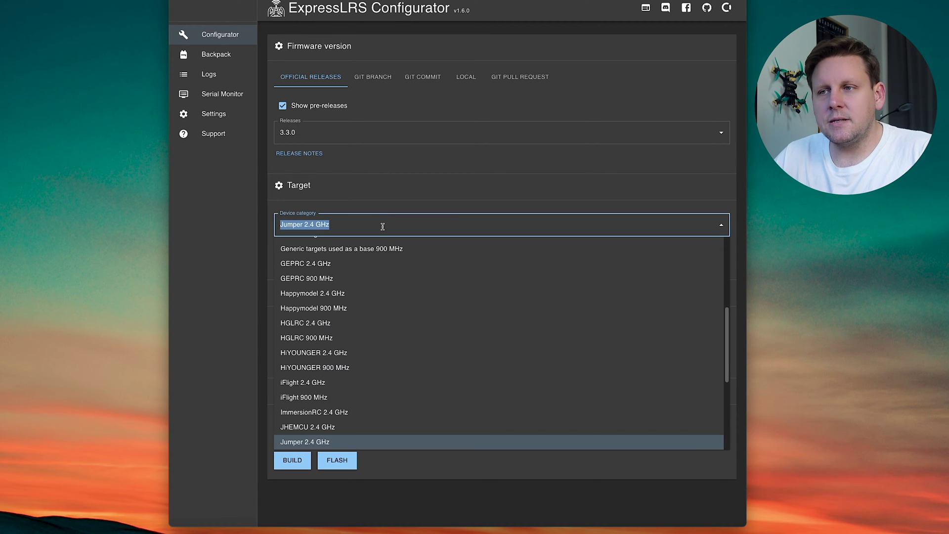
{"action": "scroll", "coordinate": [381, 356], "scroll_direction": "down", "scroll_amount": 3}
{"action": "left_click", "coordinate": [320, 371]}
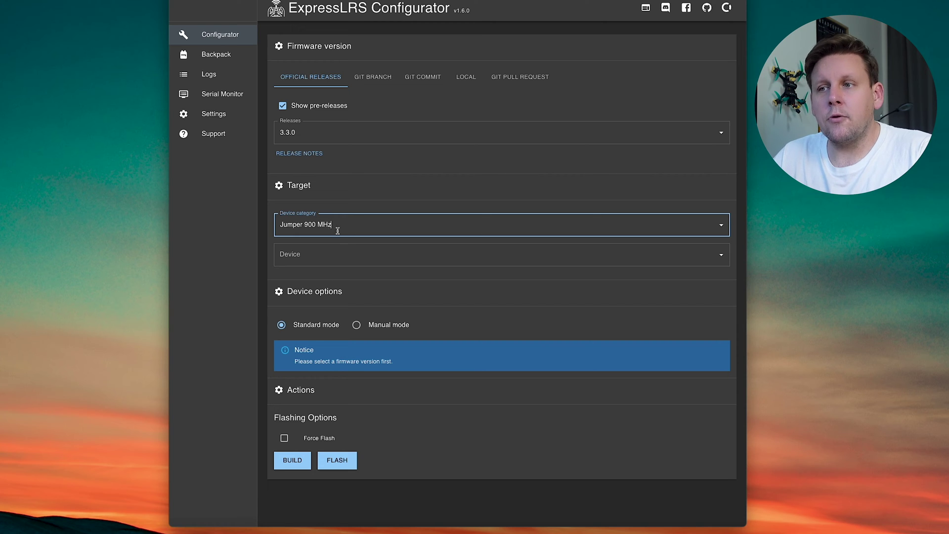
{"action": "left_click", "coordinate": [358, 252]}
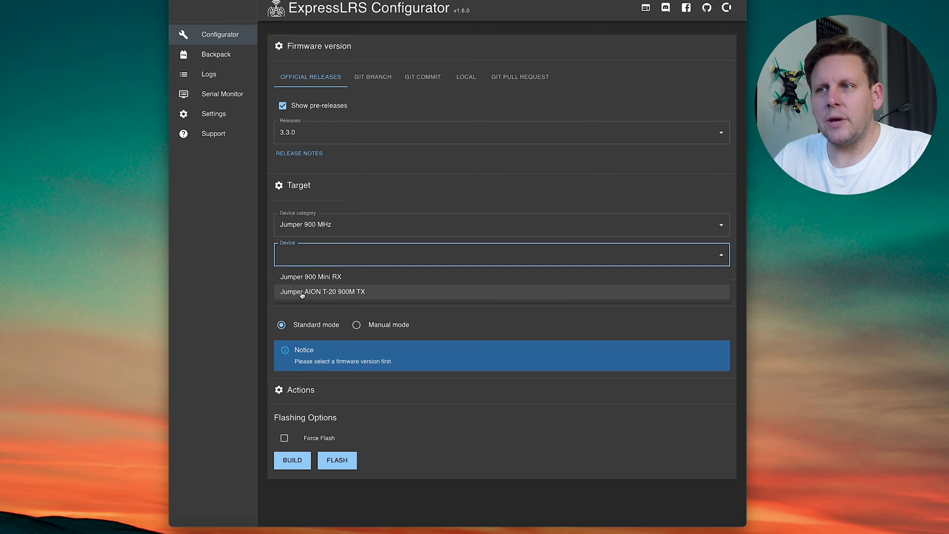
{"action": "left_click", "coordinate": [365, 293]}
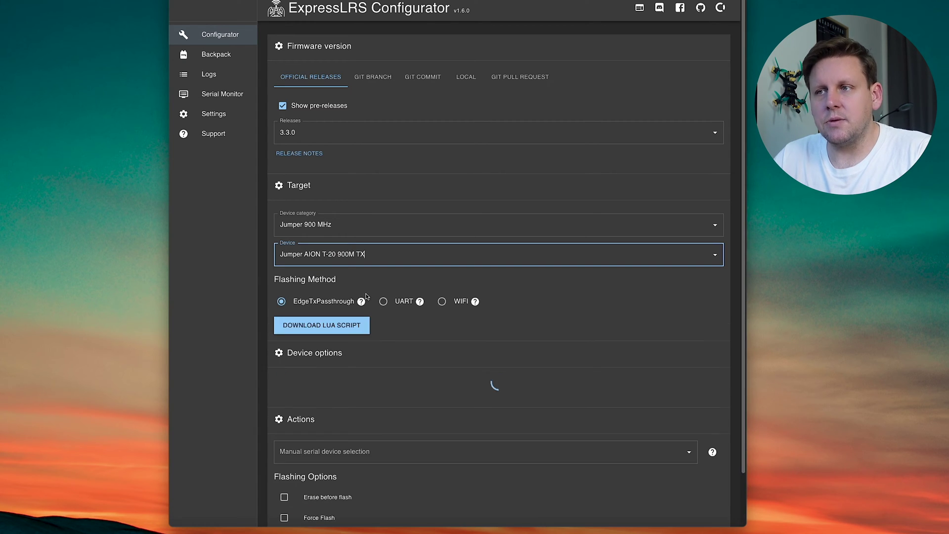
Step: Enable REGULATORY_DOMAIN_FCC_915 in the device options for the 900 MHz transmitter
{"action": "scroll", "coordinate": [359, 220], "scroll_direction": "down", "scroll_amount": 3}
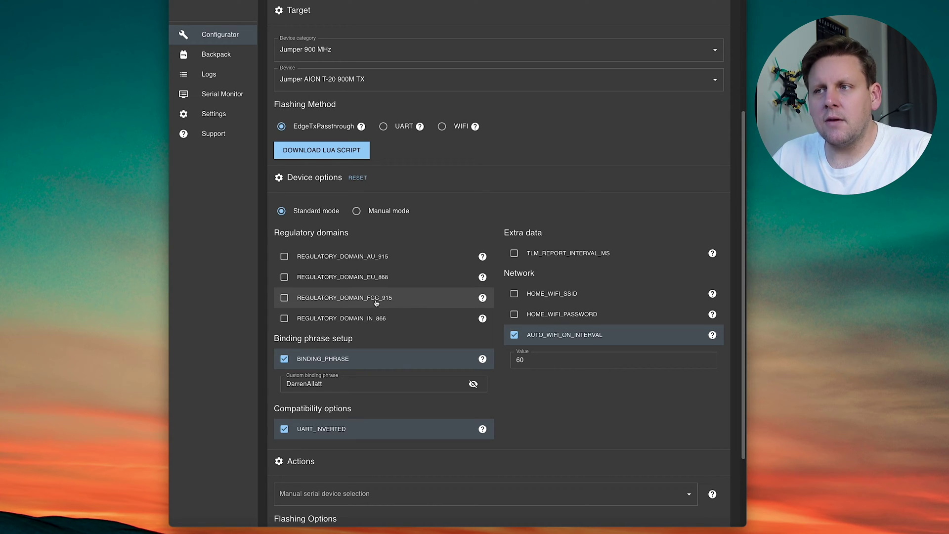
{"action": "left_click", "coordinate": [324, 300]}
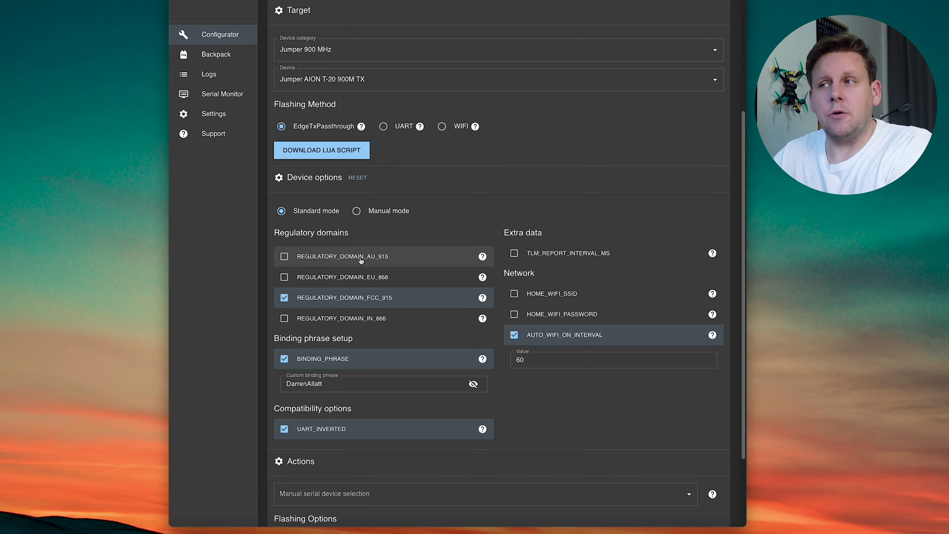
Step: Switch the target's device category from the 900 MHz group to Jumper 2.4 GHz
{"action": "scroll", "coordinate": [361, 261], "scroll_direction": "up", "scroll_amount": 1}
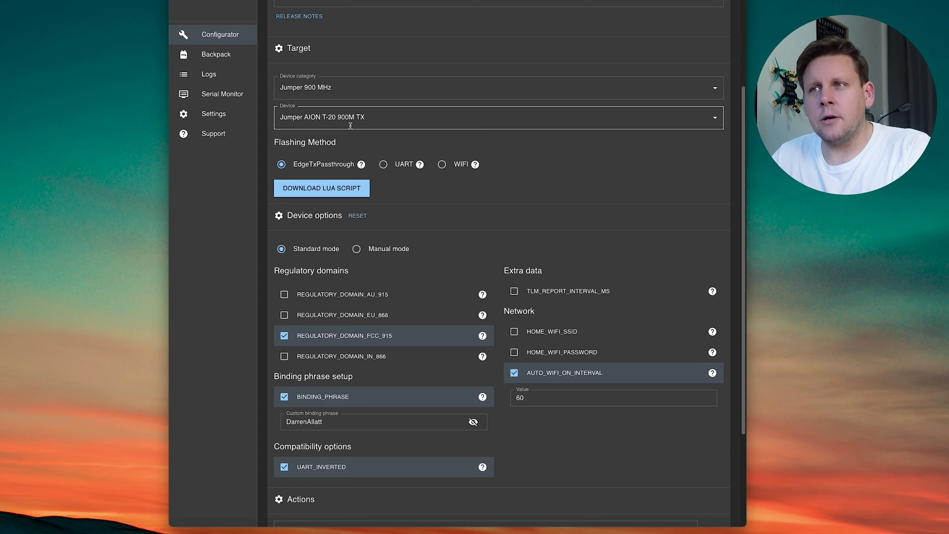
{"action": "left_click", "coordinate": [364, 90]}
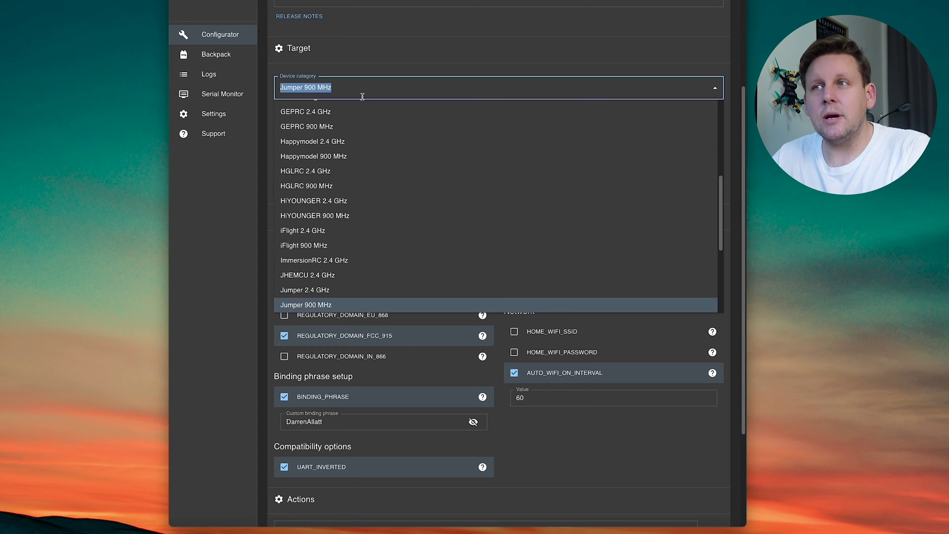
{"action": "left_click", "coordinate": [348, 289]}
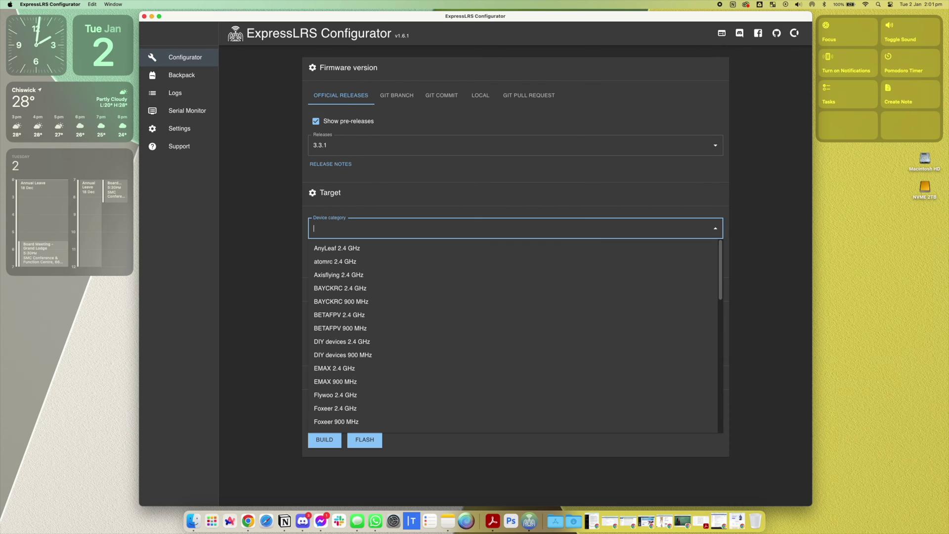
Step: Find the Jumper 2.4 GHz category for release 3.3.1 and choose the Jumper Gemini T-20 2.4GHz TX device
{"action": "type", "text": "Jumper"}
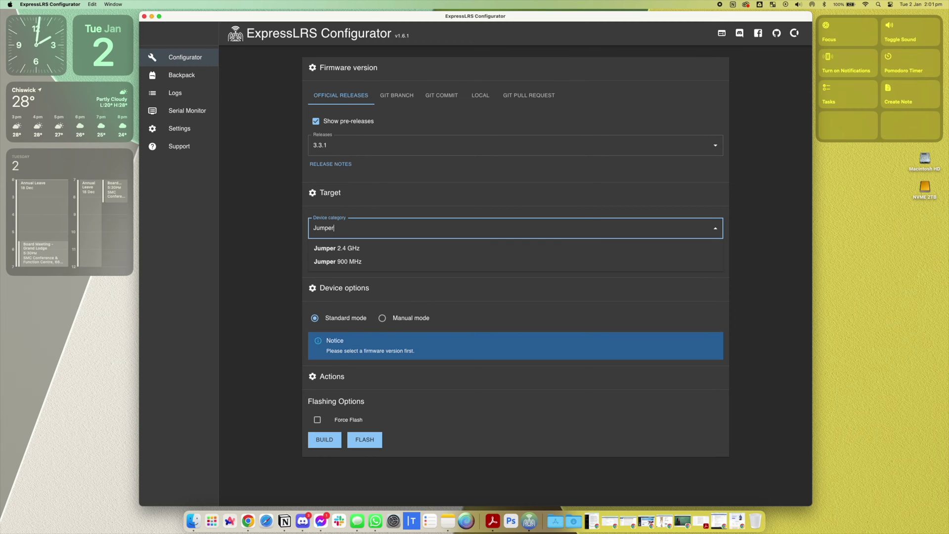
{"action": "left_click", "coordinate": [371, 247]}
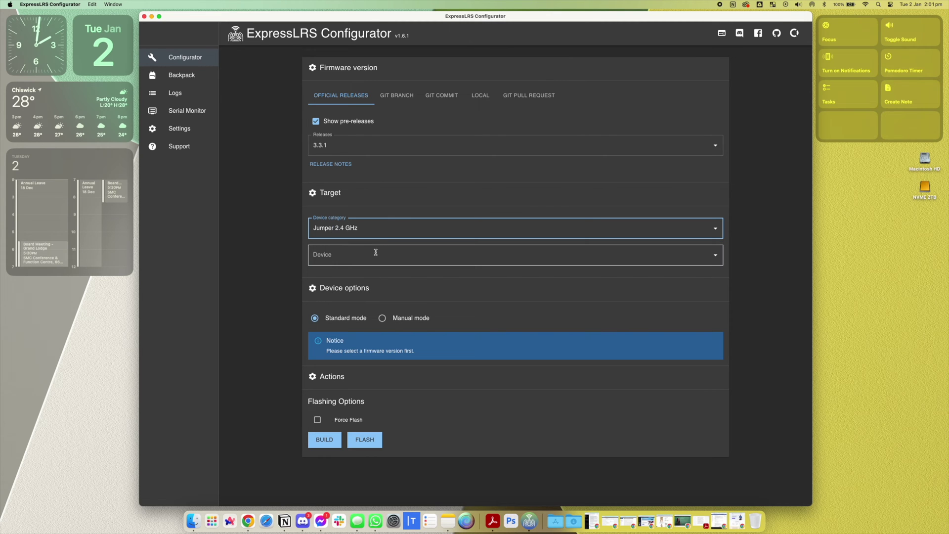
{"action": "left_click", "coordinate": [374, 257]}
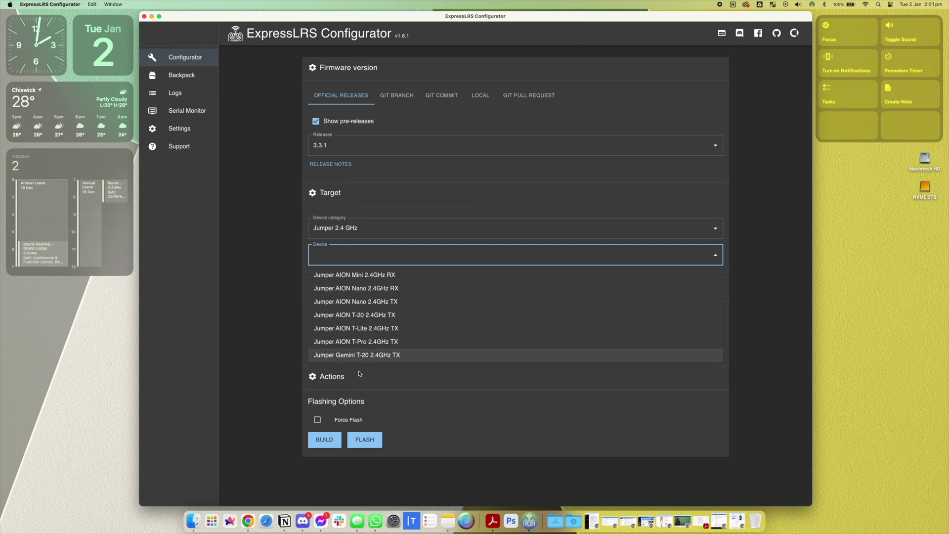
{"action": "left_click", "coordinate": [348, 355]}
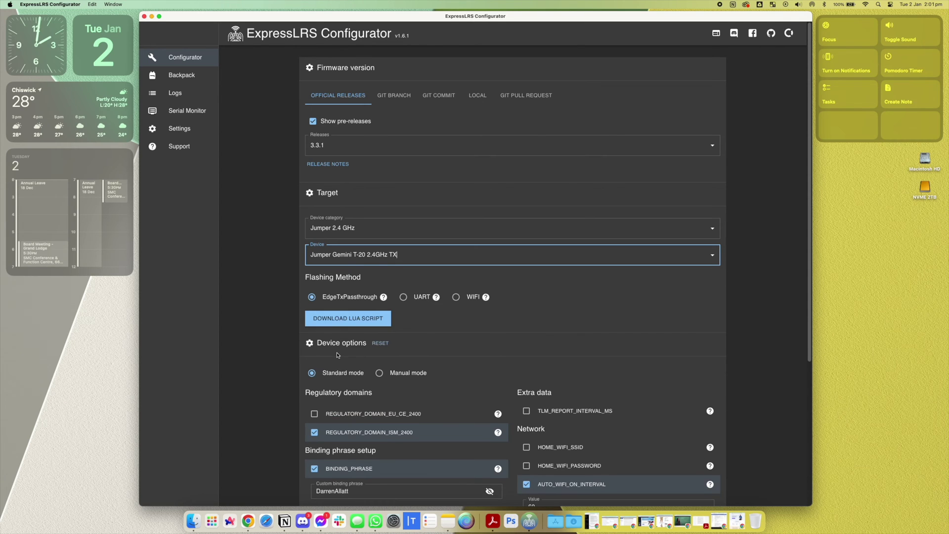
{"action": "scroll", "coordinate": [338, 354], "scroll_direction": "down", "scroll_amount": 5}
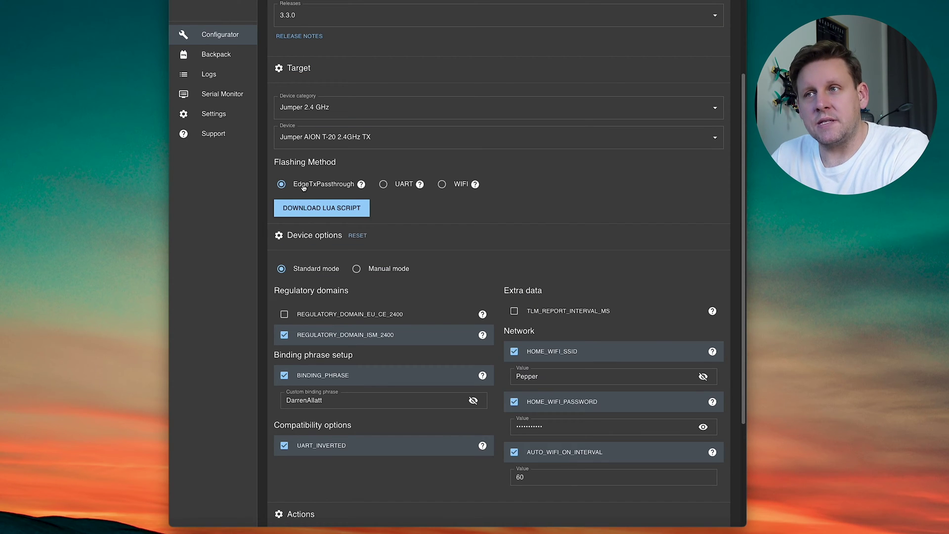
{"action": "scroll", "coordinate": [277, 197], "scroll_direction": "down", "scroll_amount": 3}
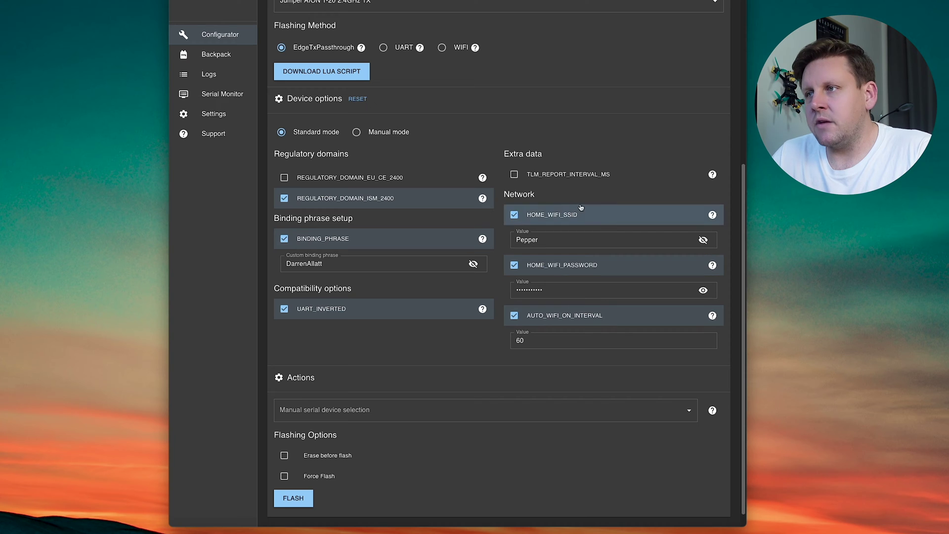
{"action": "scroll", "coordinate": [569, 212], "scroll_direction": "down", "scroll_amount": 1}
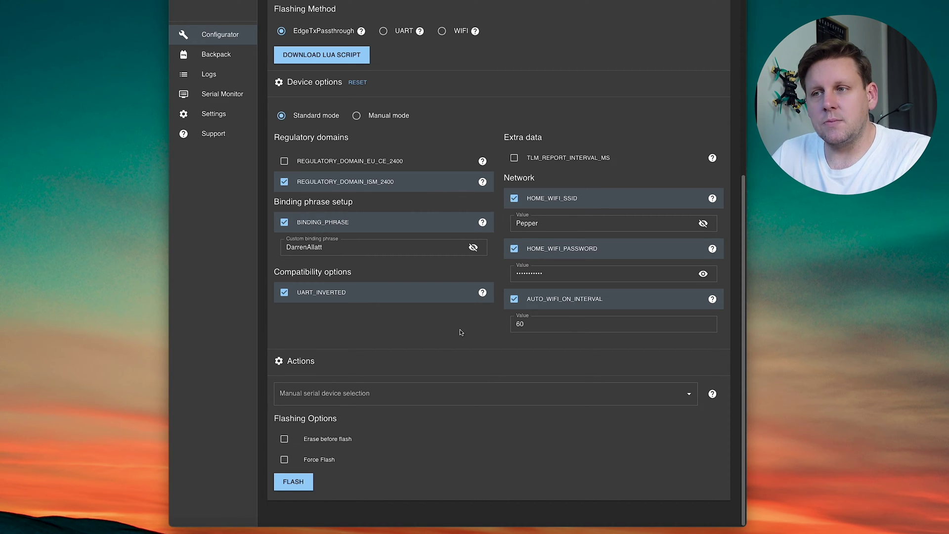
{"action": "scroll", "coordinate": [445, 334], "scroll_direction": "up", "scroll_amount": 1}
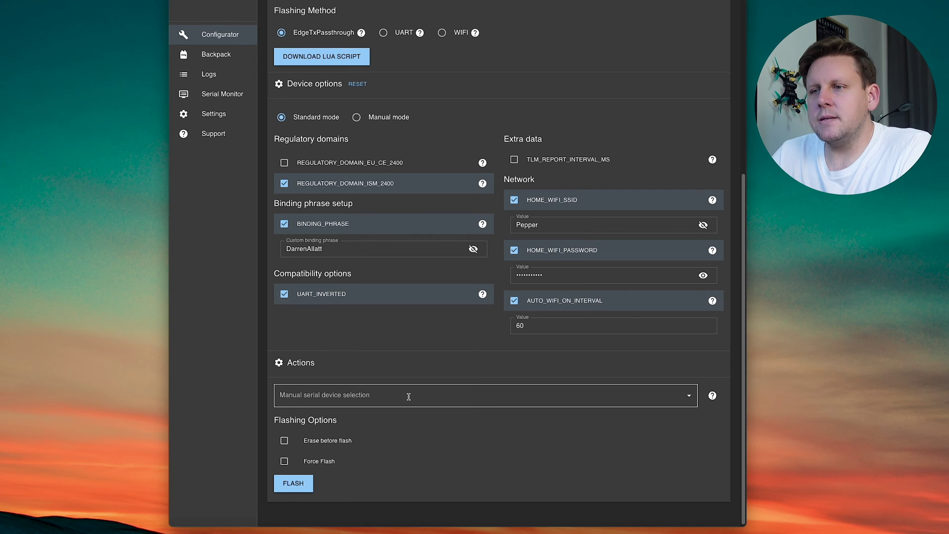
{"action": "left_click", "coordinate": [388, 393]}
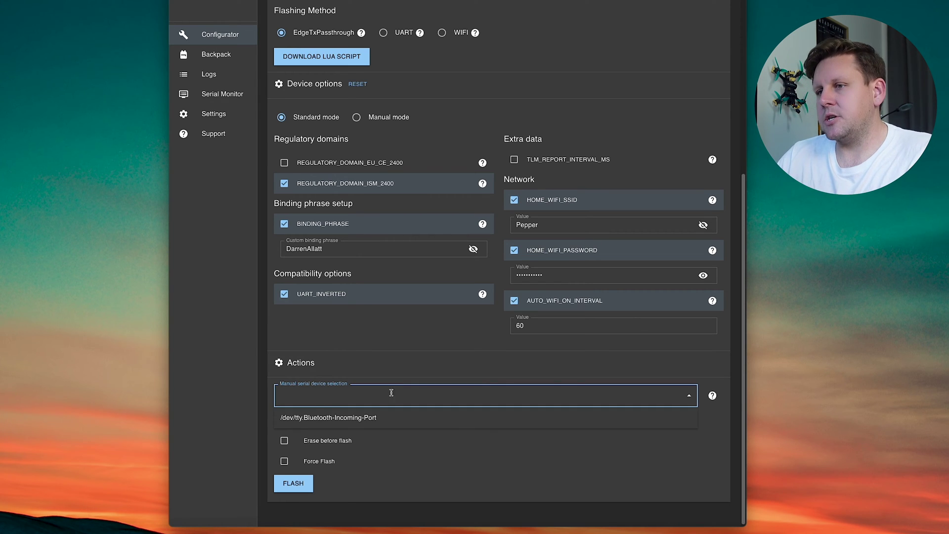
{"action": "left_click", "coordinate": [317, 356]}
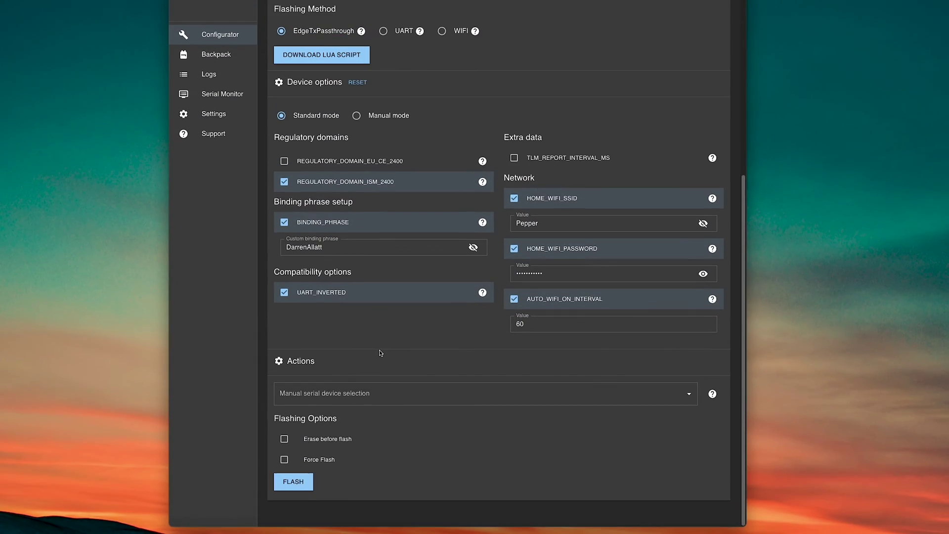
{"action": "left_click", "coordinate": [380, 390]}
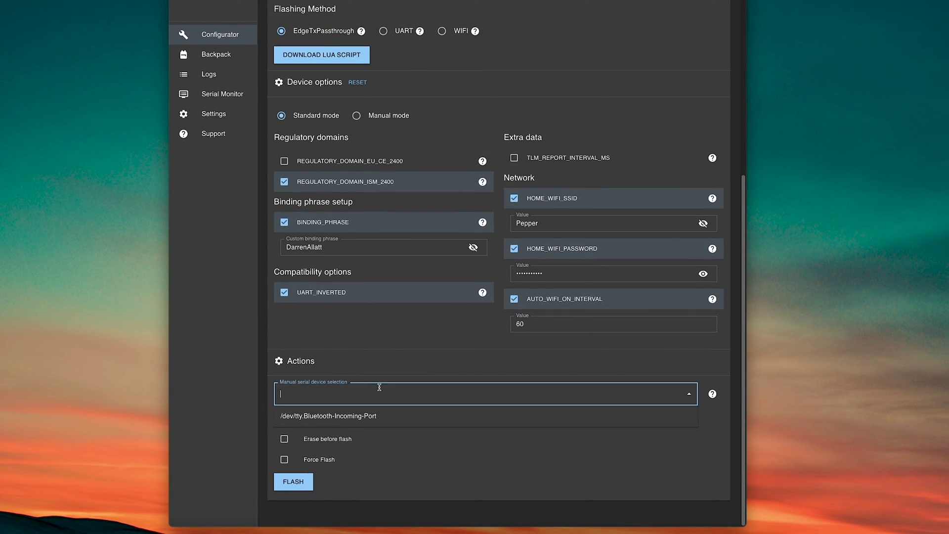
{"action": "left_click", "coordinate": [676, 389]}
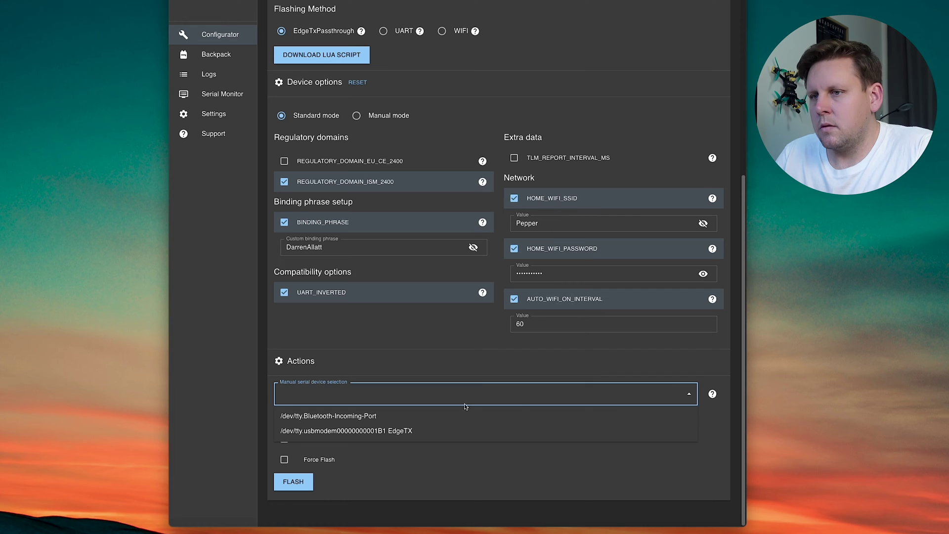
{"action": "left_click", "coordinate": [394, 346]}
{"action": "left_click", "coordinate": [375, 394]}
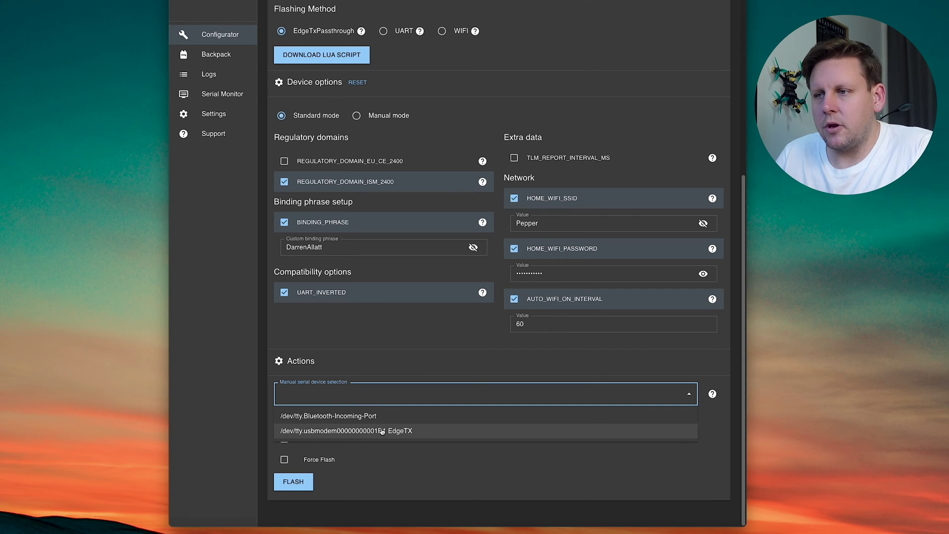
{"action": "left_click", "coordinate": [407, 432]}
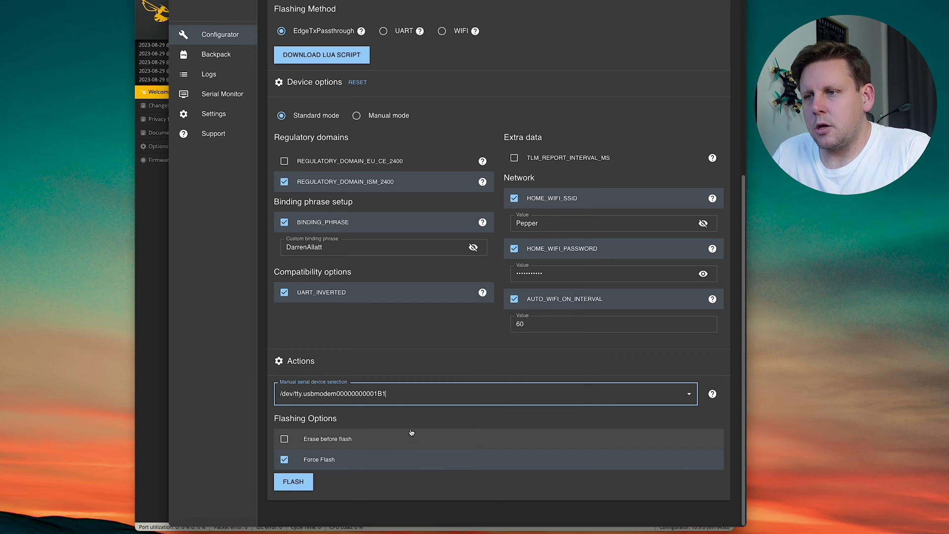
Step: Turn off Force Flash and flash the firmware to the Jumper AION T-20 2.4GHz TX
{"action": "left_click", "coordinate": [391, 460]}
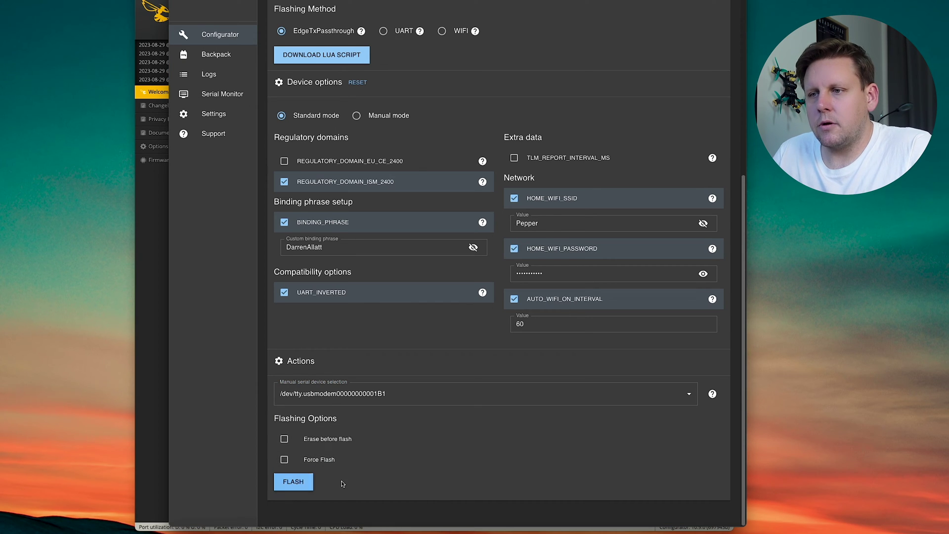
{"action": "left_click", "coordinate": [294, 483]}
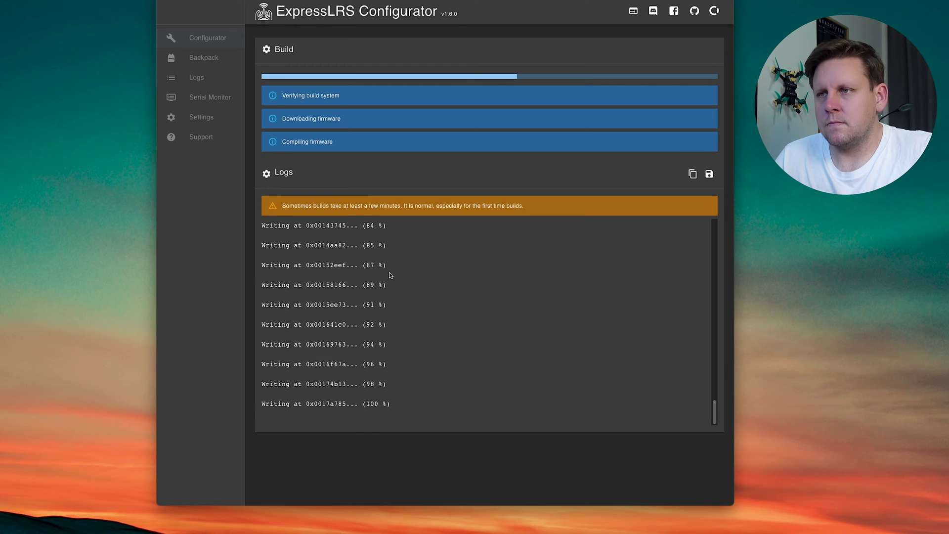
Step: Check the flashing result and the Lua script notice, and return to the configuration page
{"action": "scroll", "coordinate": [391, 275], "scroll_direction": "down", "scroll_amount": 2}
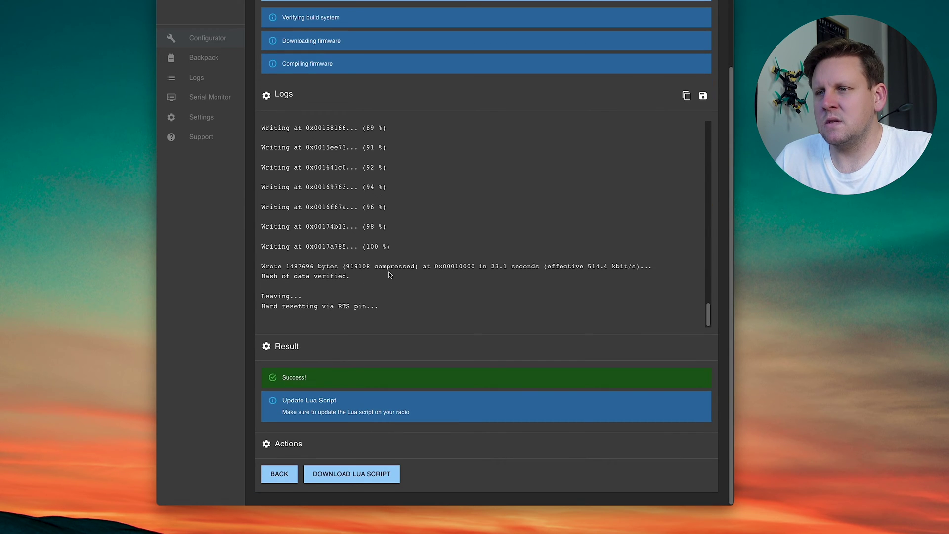
{"action": "left_click_drag", "start_coordinate": [283, 398], "coordinate": [423, 412]}
{"action": "left_click", "coordinate": [424, 411]}
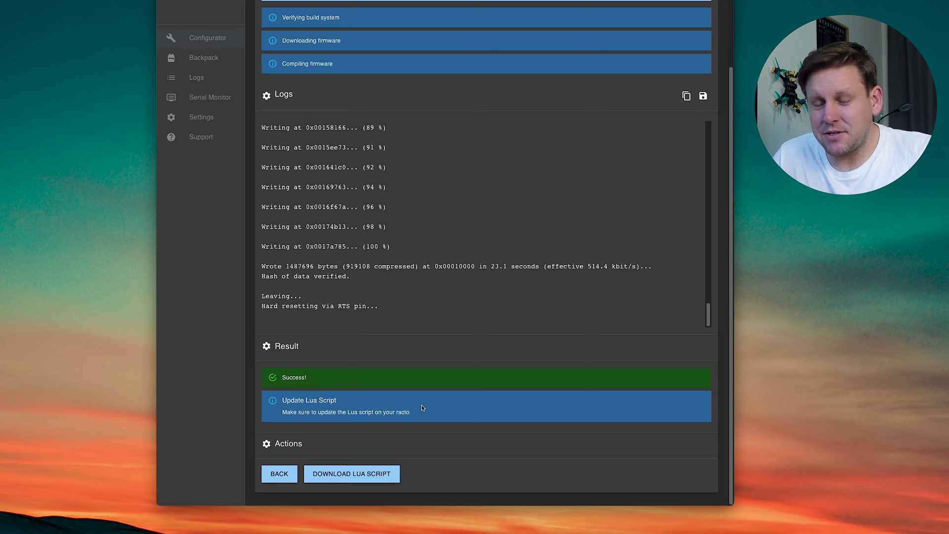
{"action": "left_click", "coordinate": [280, 476]}
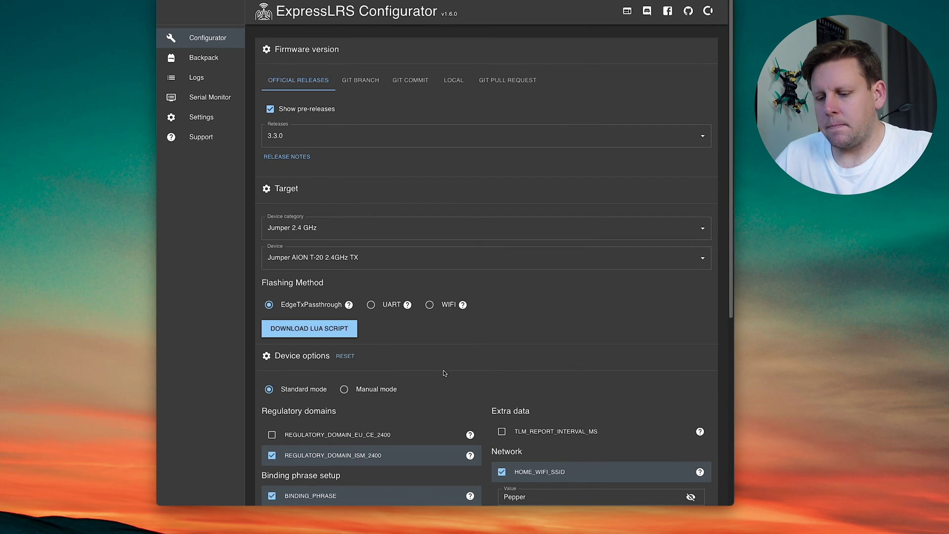